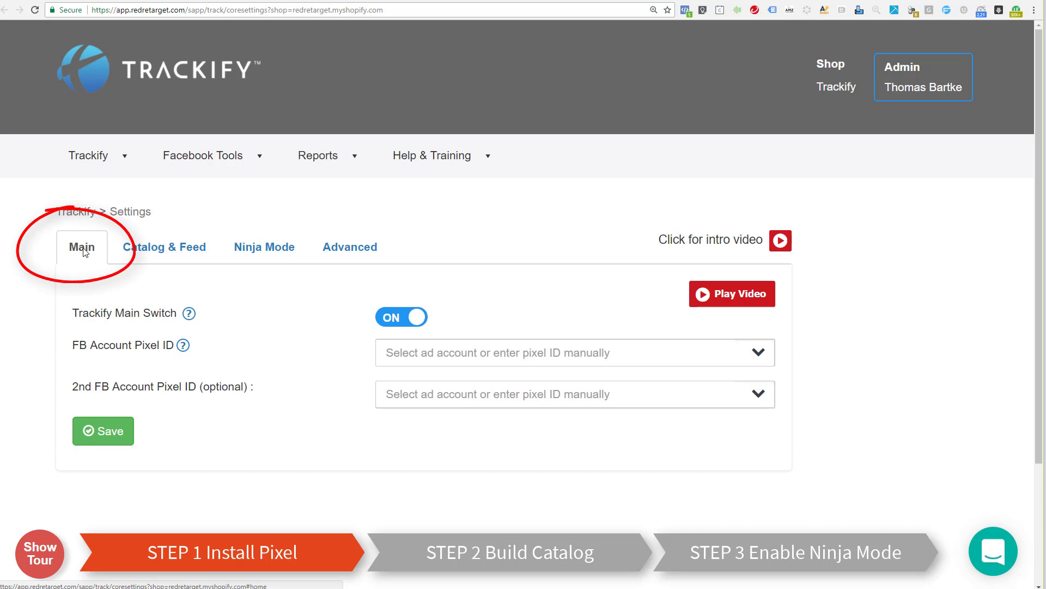
Step: Select the store's Facebook pixel as the FB Account Pixel ID and copy its value
{"action": "left_click", "coordinate": [759, 353]}
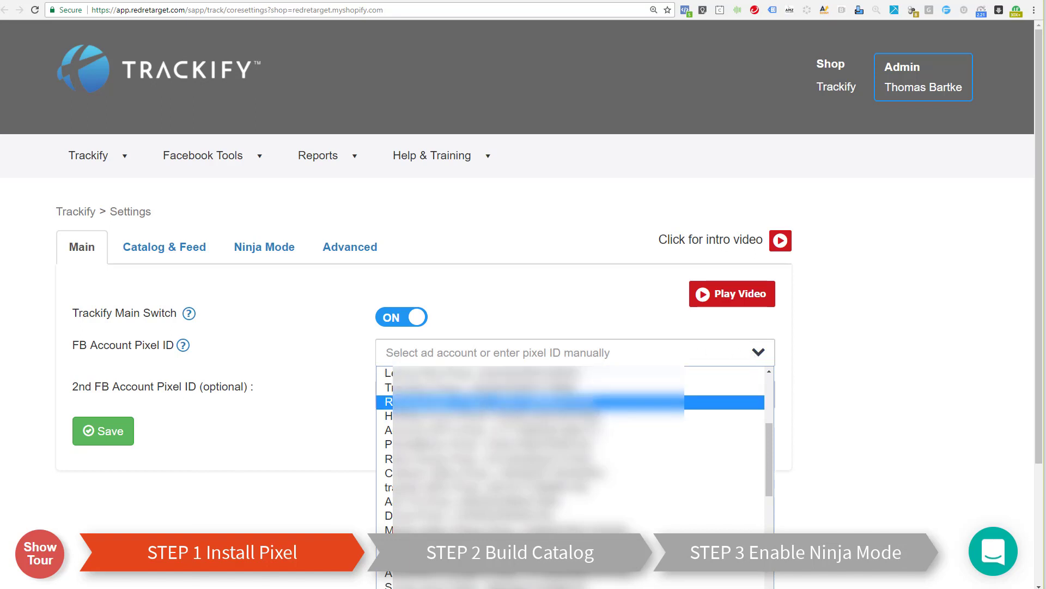
{"action": "left_click", "coordinate": [484, 404]}
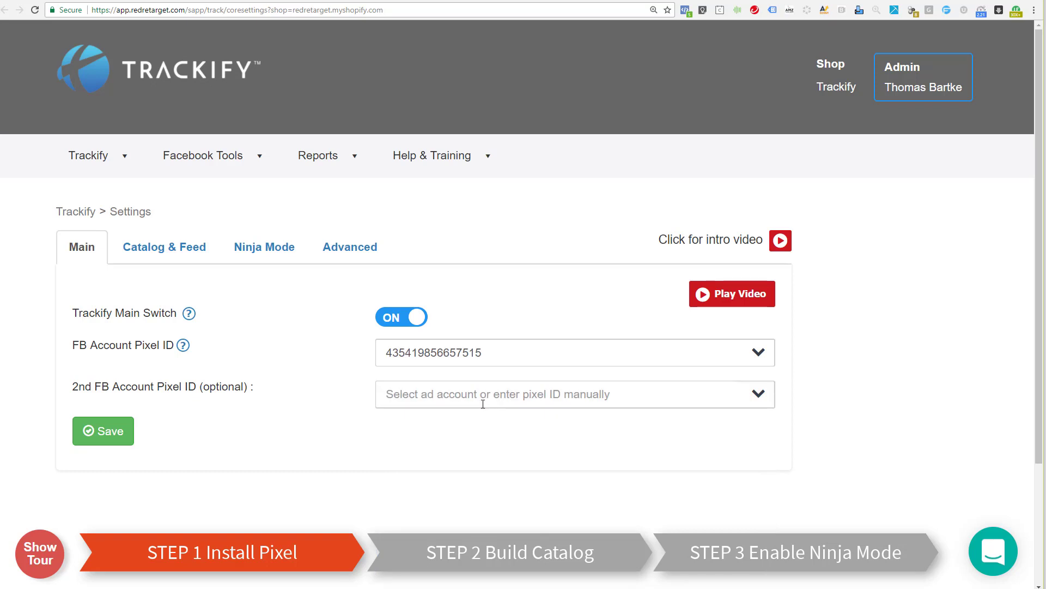
{"action": "left_click_drag", "start_coordinate": [481, 352], "coordinate": [363, 357]}
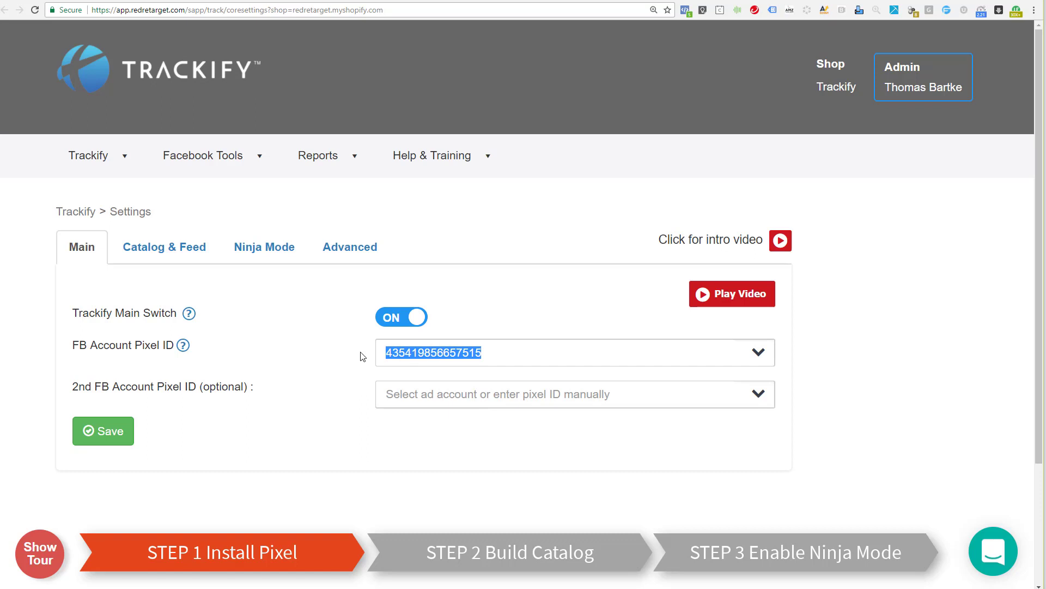
{"action": "key", "text": "ctrl+x"}
{"action": "key", "text": "ctrl+v"}
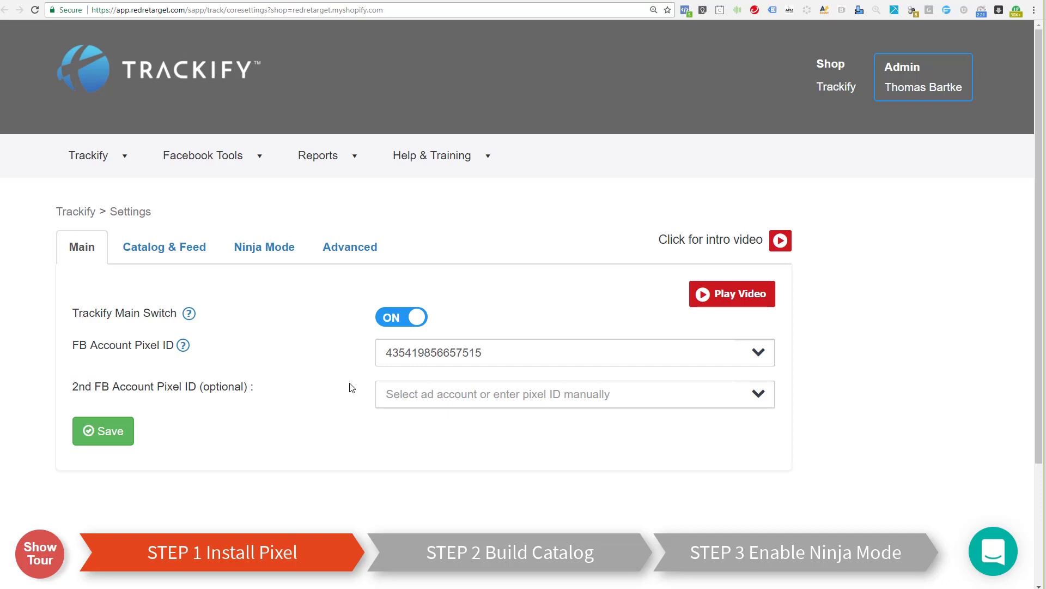
Step: Leave the 2nd pixel dropdown empty and save the pixel settings
{"action": "left_click", "coordinate": [759, 394]}
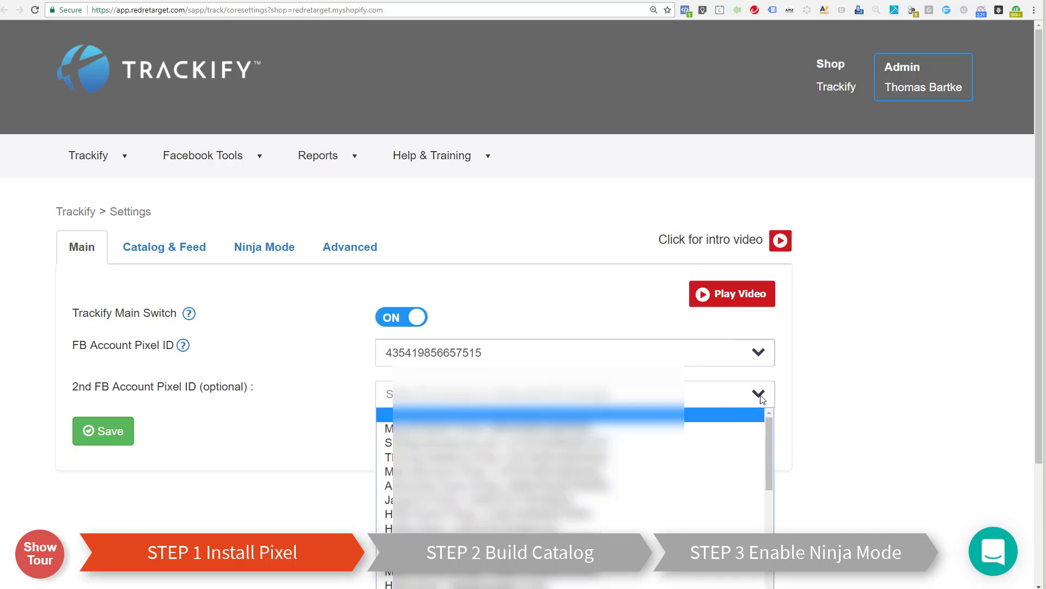
{"action": "left_click", "coordinate": [788, 400]}
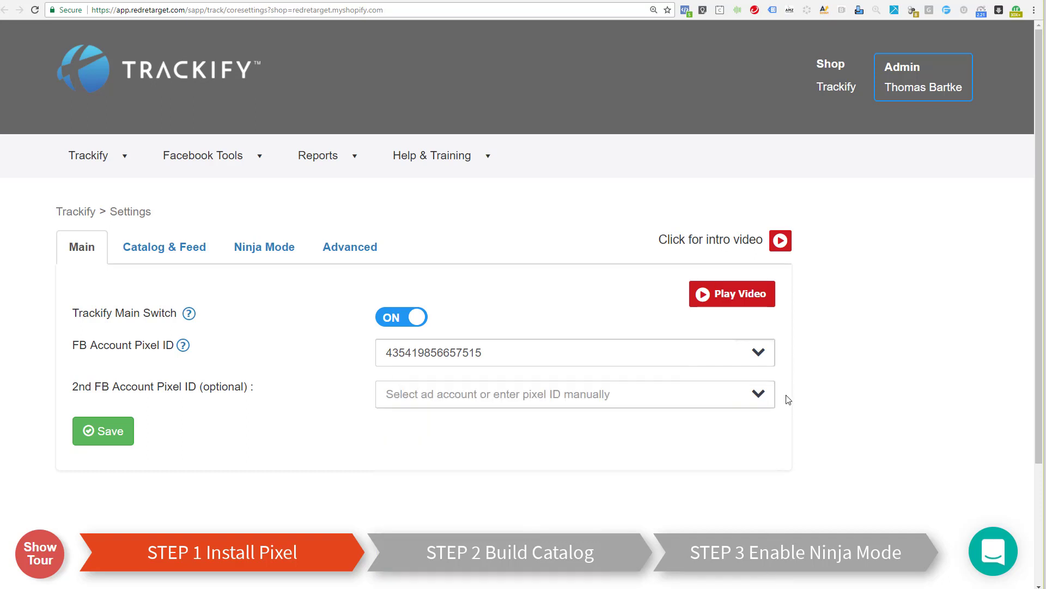
{"action": "left_click", "coordinate": [110, 433]}
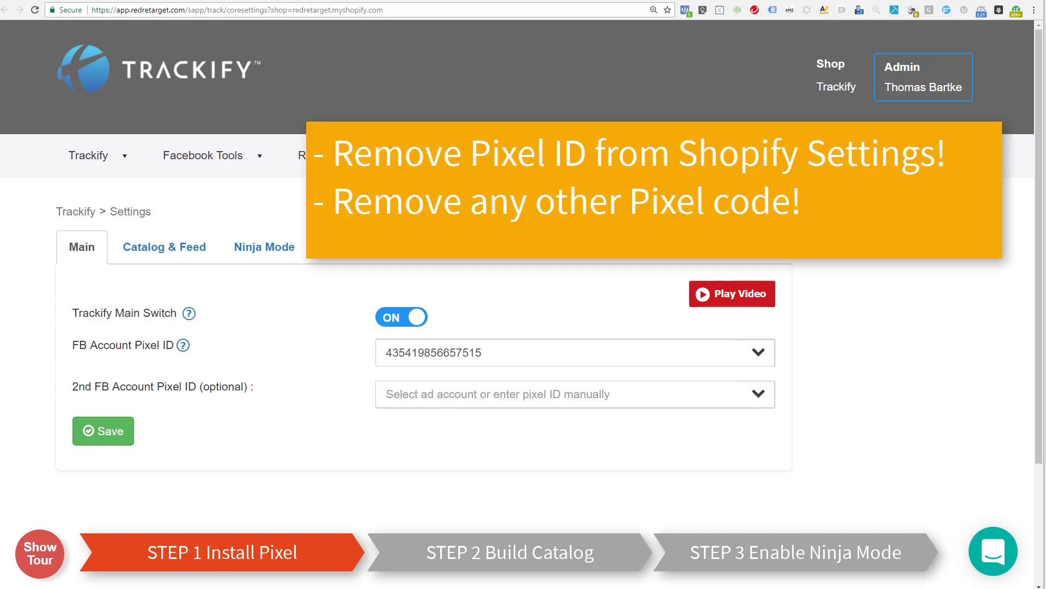
Step: Wait for the save to finish so Step 1 Install Pixel shows complete
{"action": "mouse_move", "coordinate": [189, 316]}
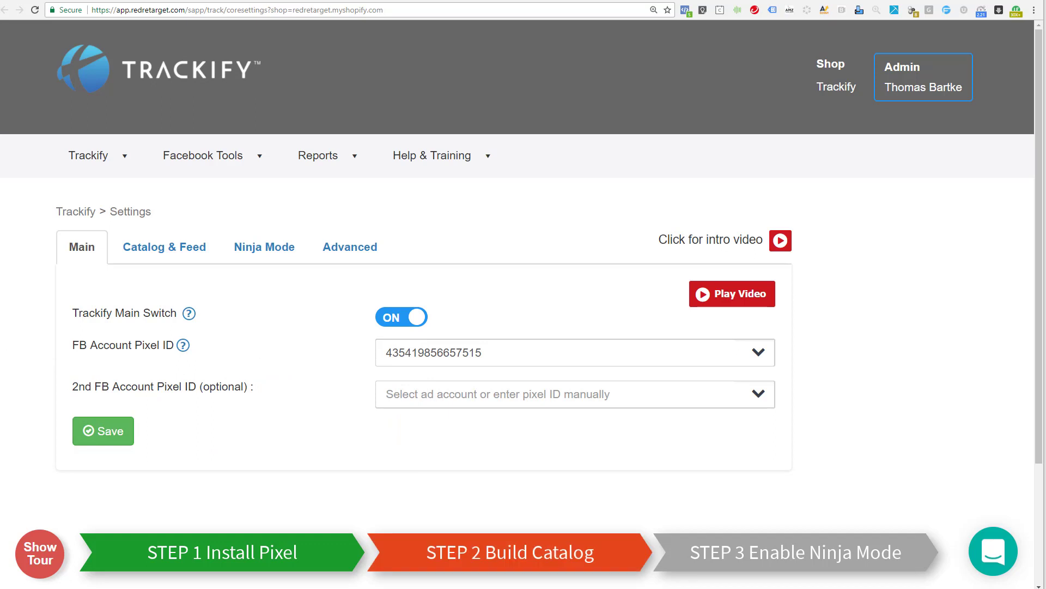
Step: On the Catalog & Feed tab, search 'shirts' and set the default category to Apparel & Accessories > Clothing > Shirts & Tops
{"action": "left_click", "coordinate": [165, 252]}
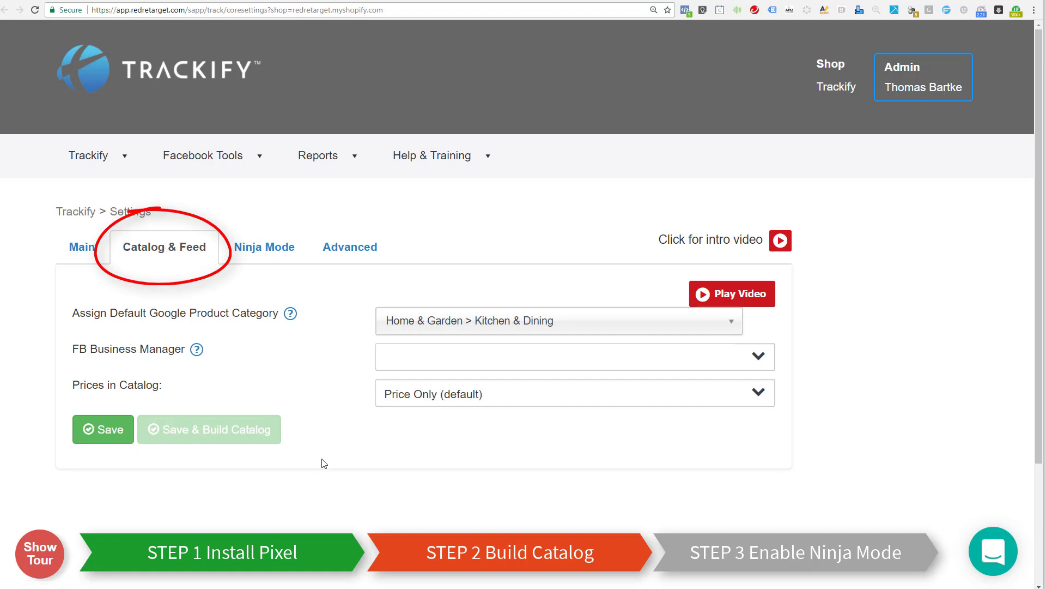
{"action": "left_click", "coordinate": [586, 334]}
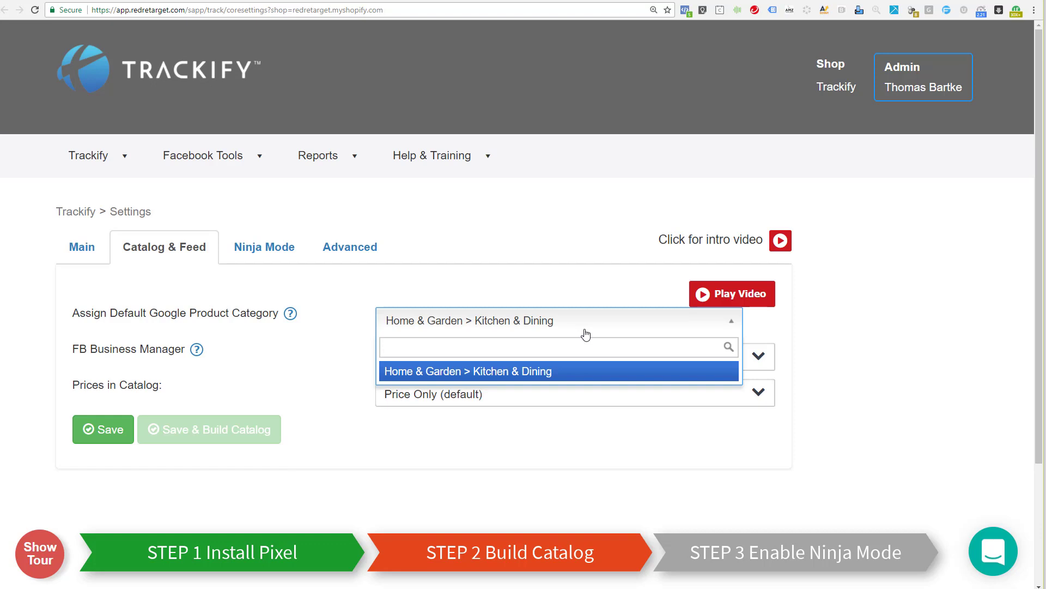
{"action": "type", "text": "shirts"}
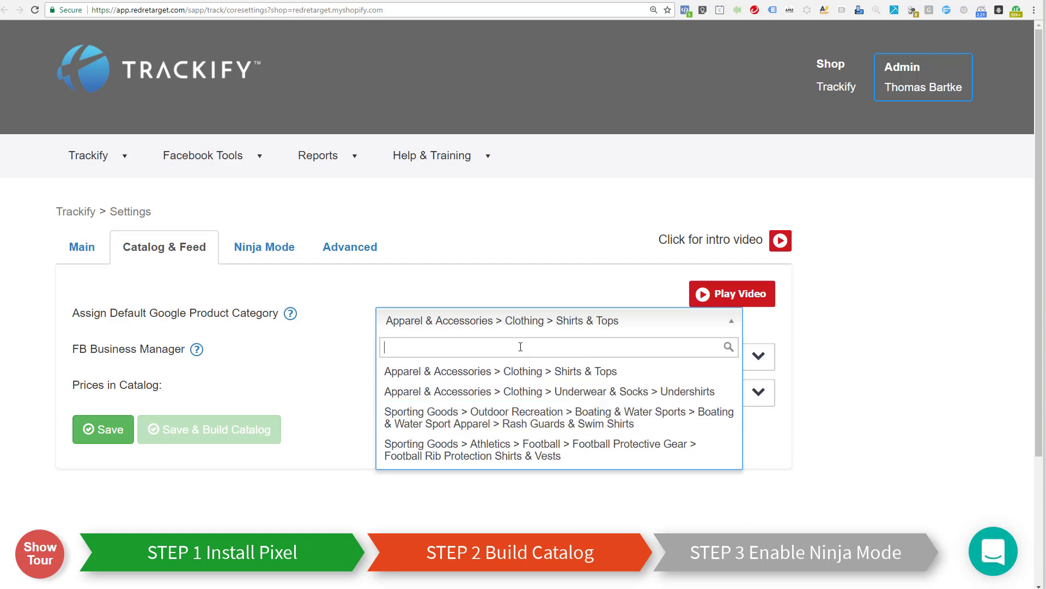
{"action": "type", "text": "mugs"}
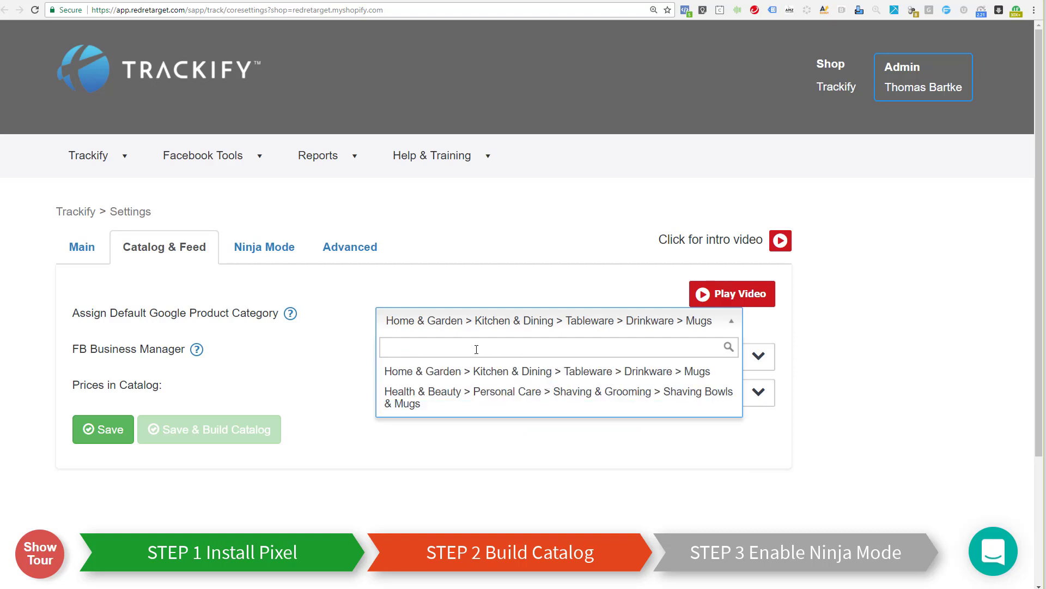
{"action": "type", "text": "kitchen"}
{"action": "key", "text": "Return"}
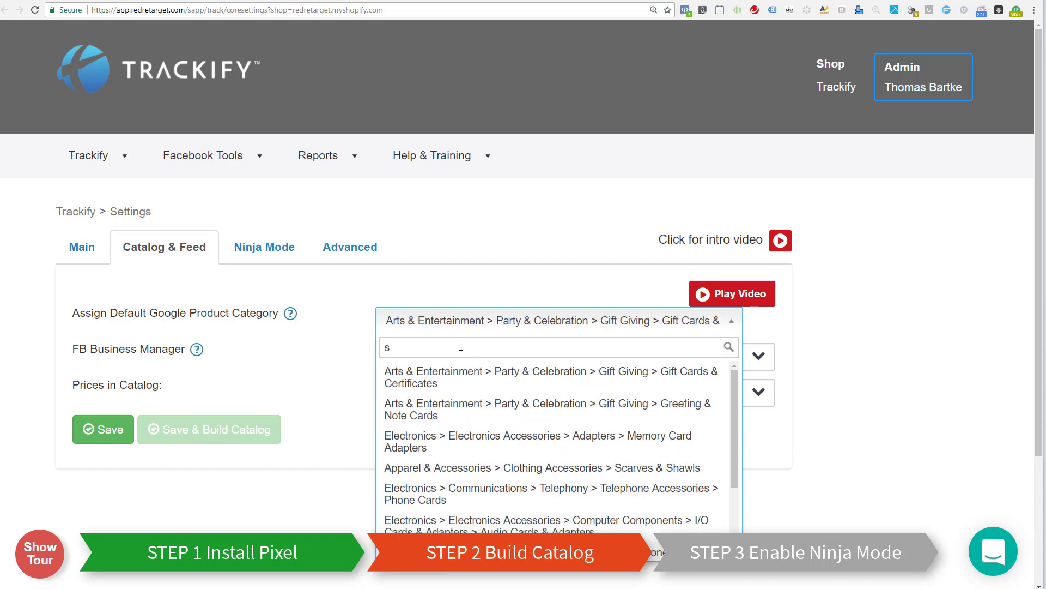
{"action": "type", "text": "hirt"}
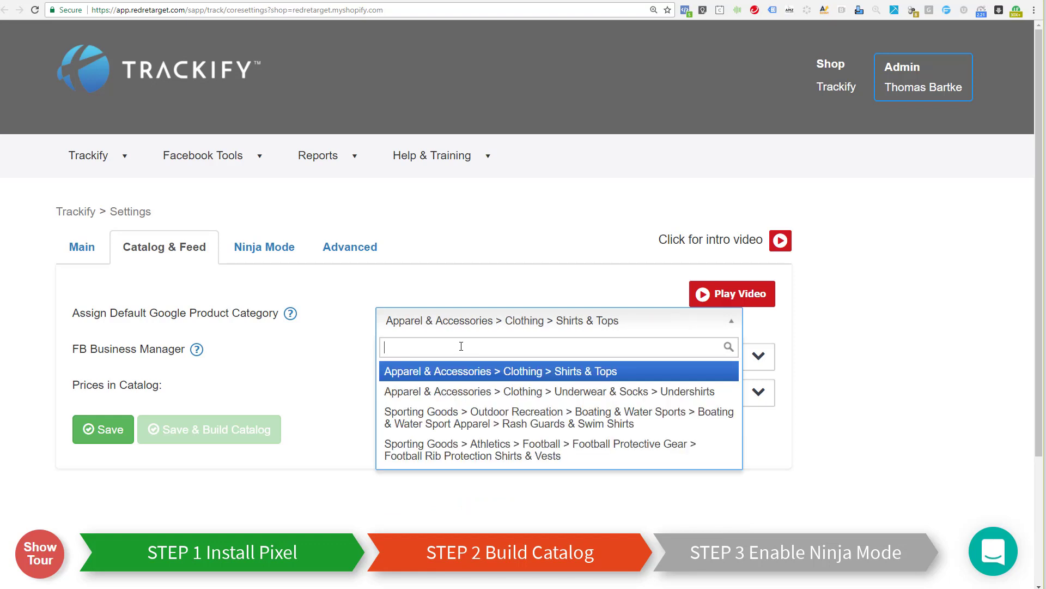
{"action": "left_click", "coordinate": [472, 376]}
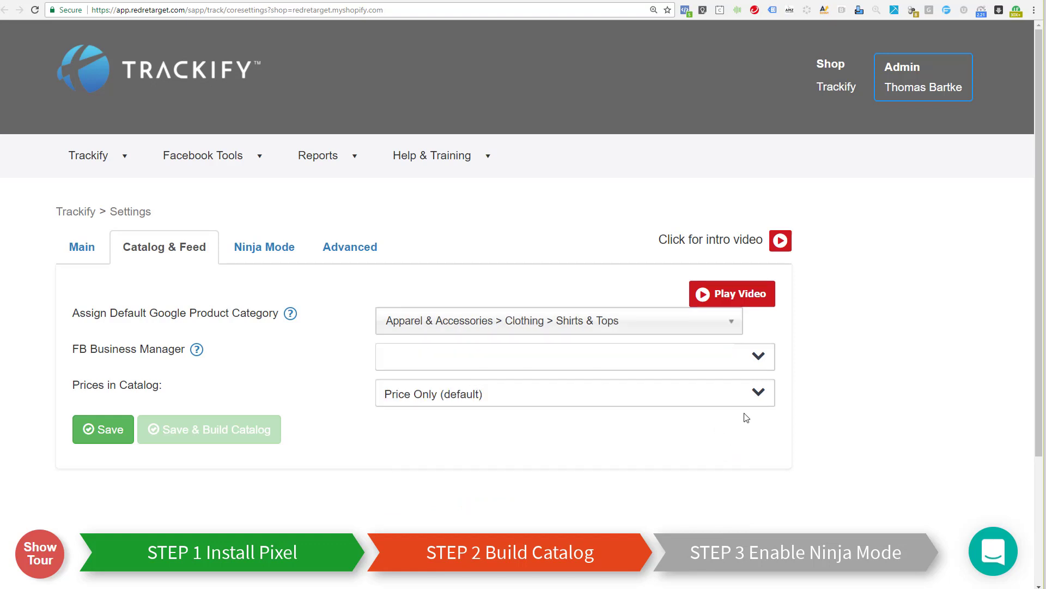
Step: Pick the catalog's FB Business Manager and run Save & Build Catalog
{"action": "left_click", "coordinate": [758, 360]}
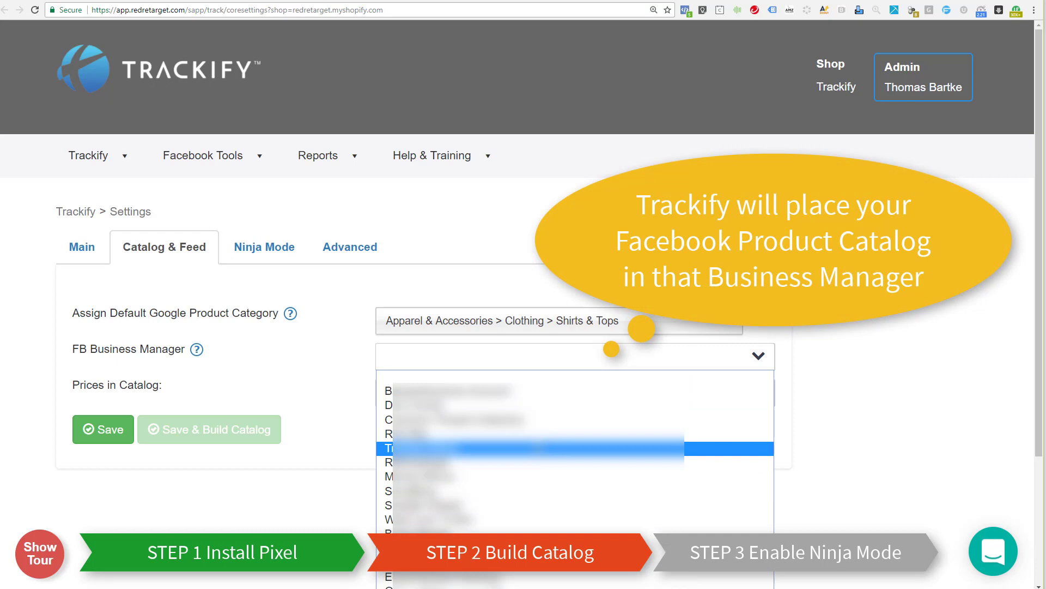
{"action": "left_click", "coordinate": [436, 462]}
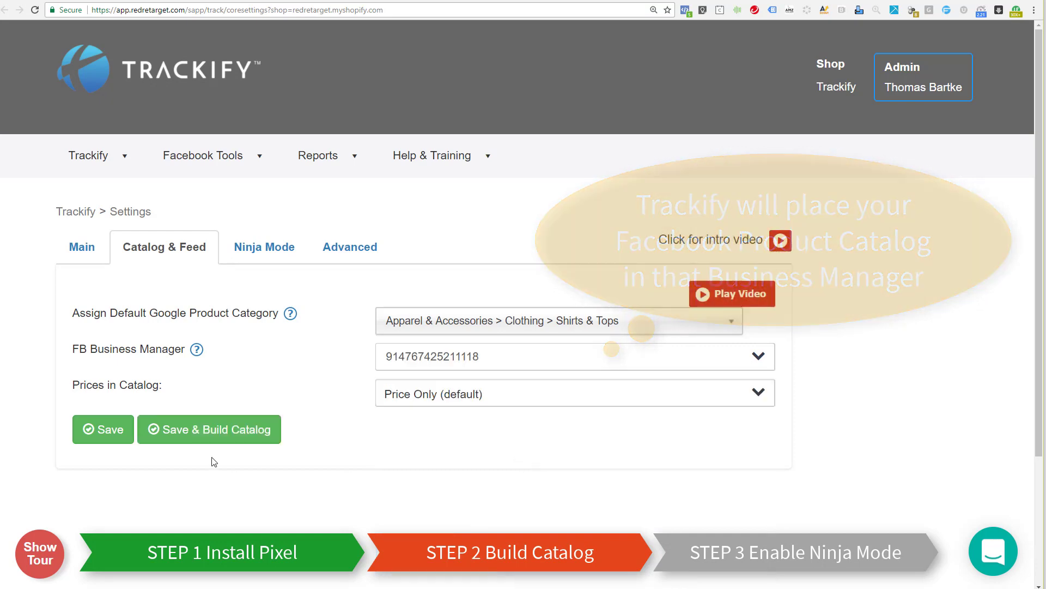
{"action": "left_click", "coordinate": [207, 430]}
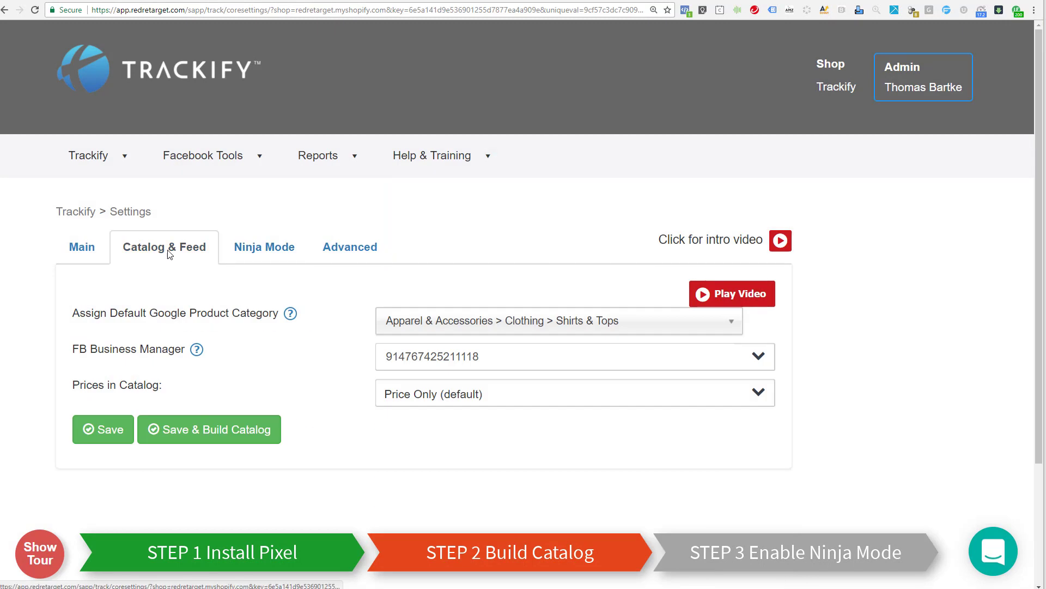
Step: On the Ninja Mode tab, select the entire checkout script and copy it
{"action": "left_click", "coordinate": [261, 250]}
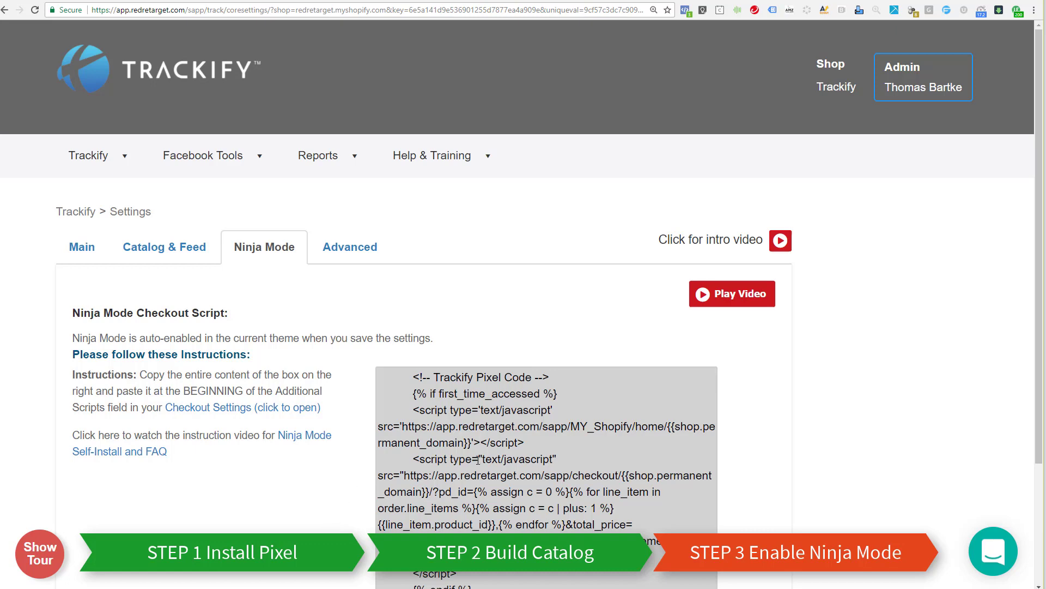
{"action": "left_click", "coordinate": [470, 406]}
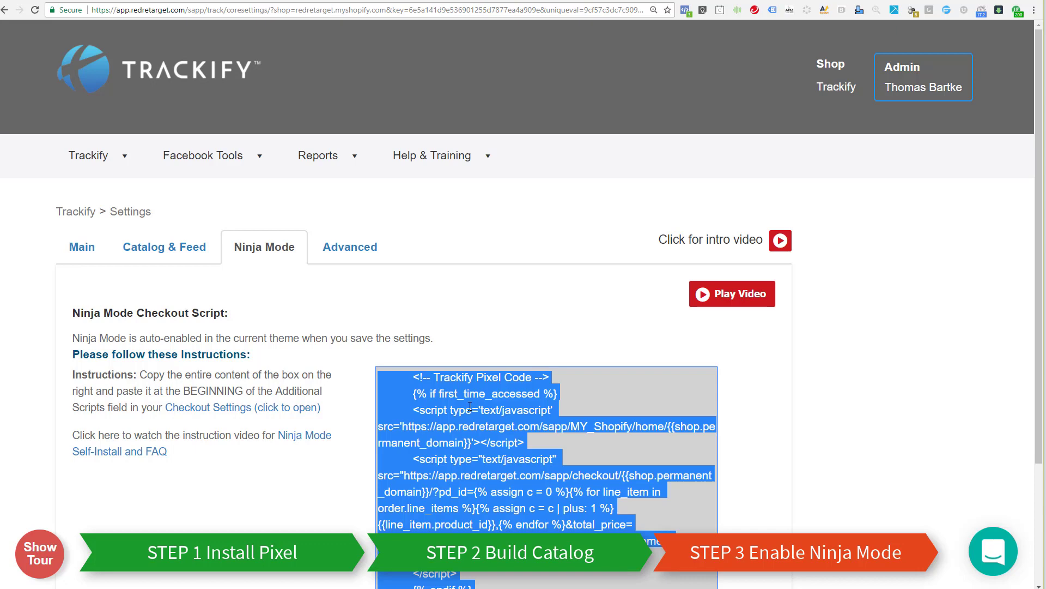
{"action": "scroll", "coordinate": [470, 406], "scroll_direction": "down", "scroll_amount": 3}
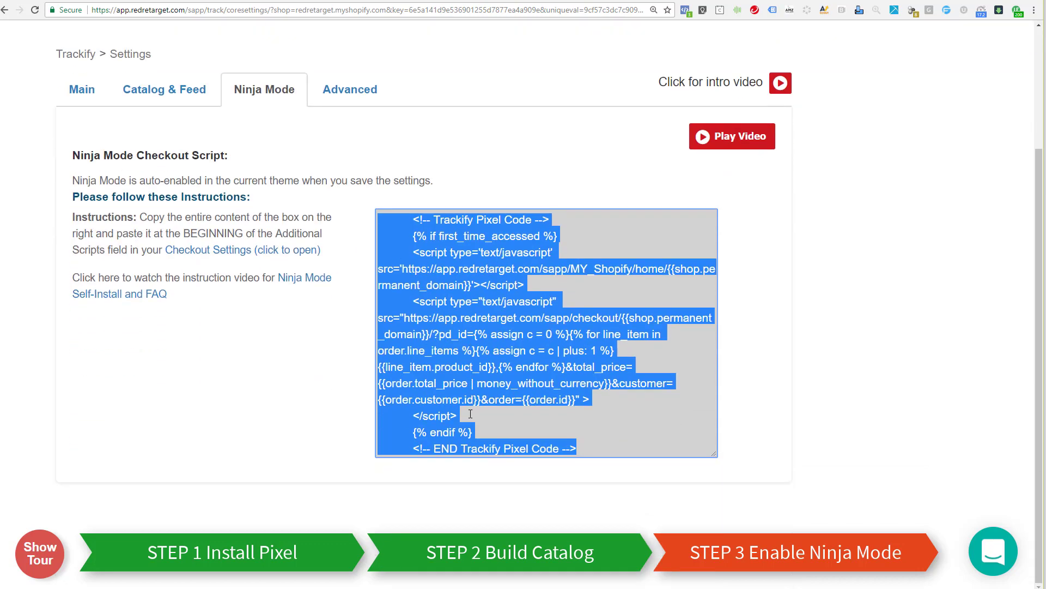
{"action": "scroll", "coordinate": [470, 408], "scroll_direction": "up", "scroll_amount": 2}
{"action": "scroll", "coordinate": [469, 413], "scroll_direction": "down", "scroll_amount": 1}
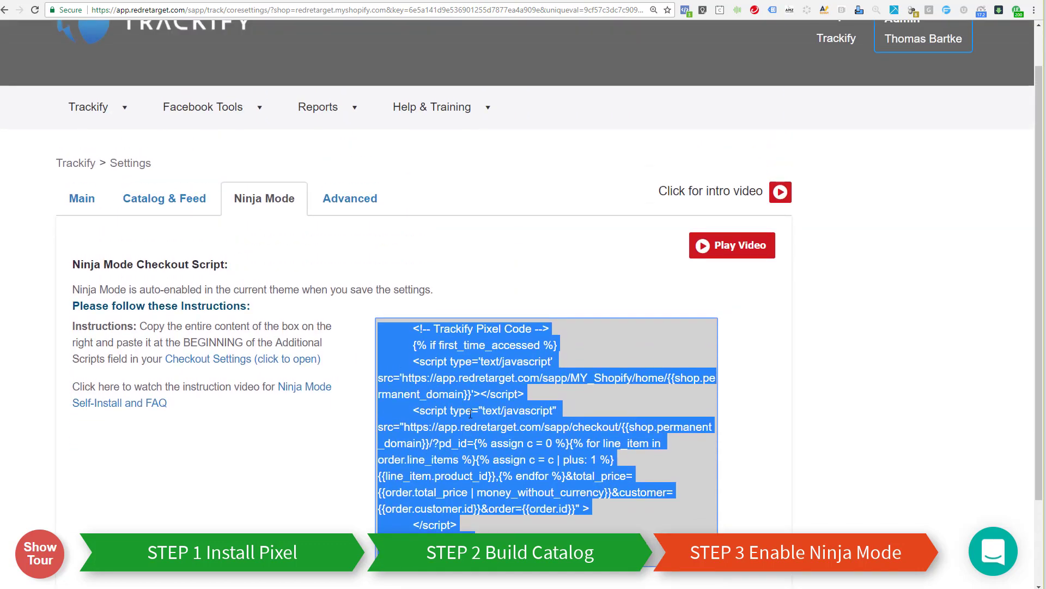
{"action": "right_click", "coordinate": [461, 457]}
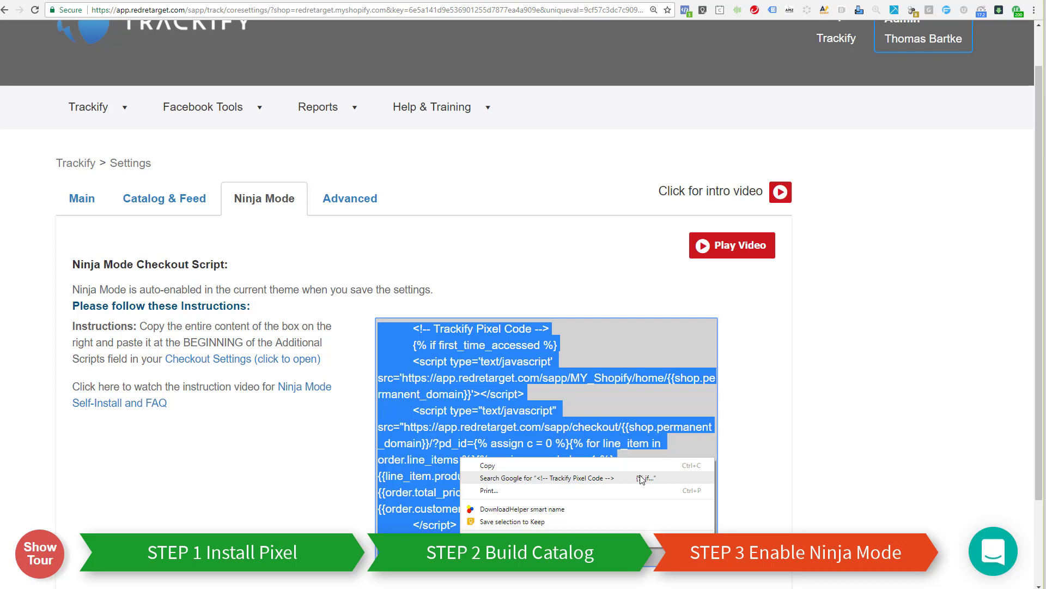
{"action": "left_click", "coordinate": [670, 466]}
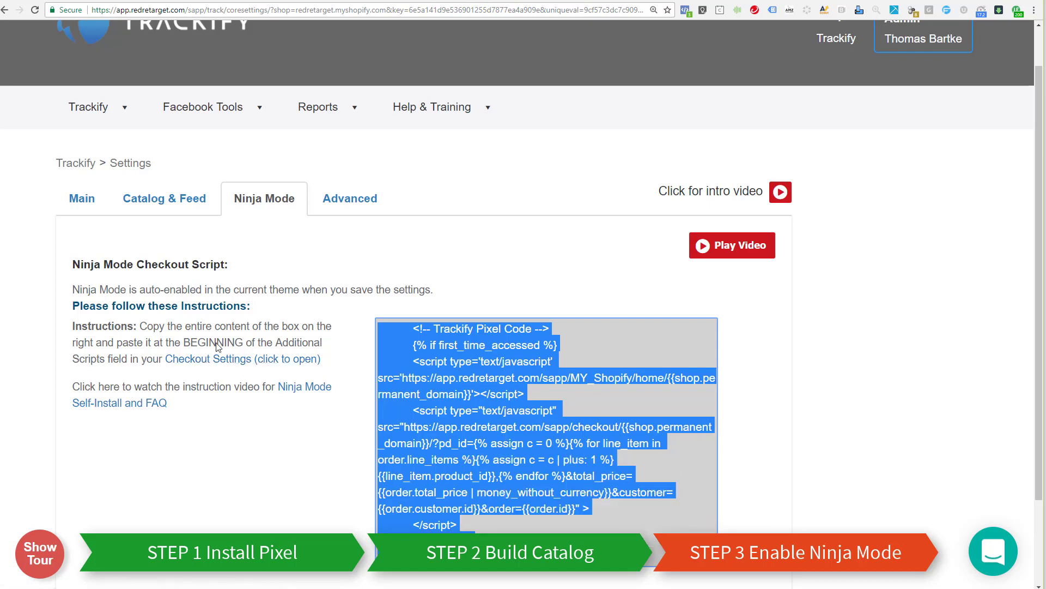
Step: Paste the copied Trackify script into Shopify's checkout Additional scripts box and save
{"action": "left_click", "coordinate": [226, 360]}
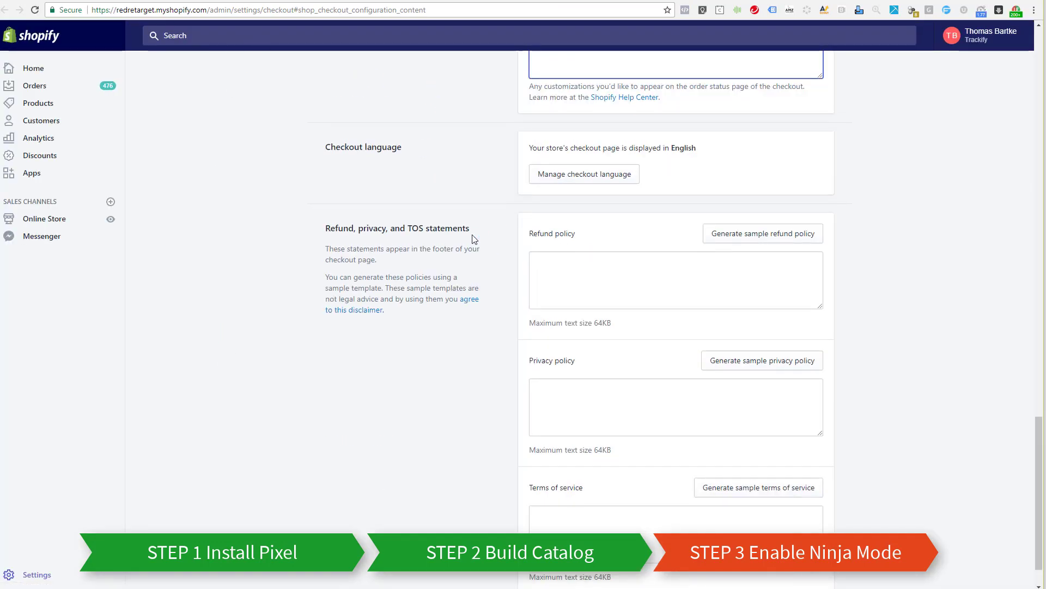
{"action": "scroll", "coordinate": [473, 239], "scroll_direction": "up", "scroll_amount": 3}
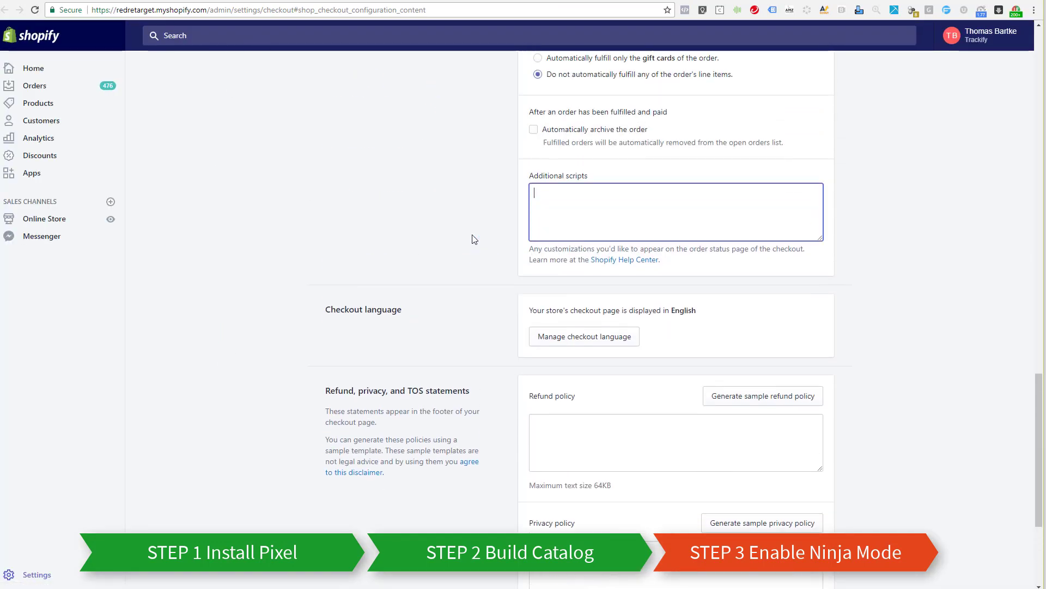
{"action": "right_click", "coordinate": [542, 194]}
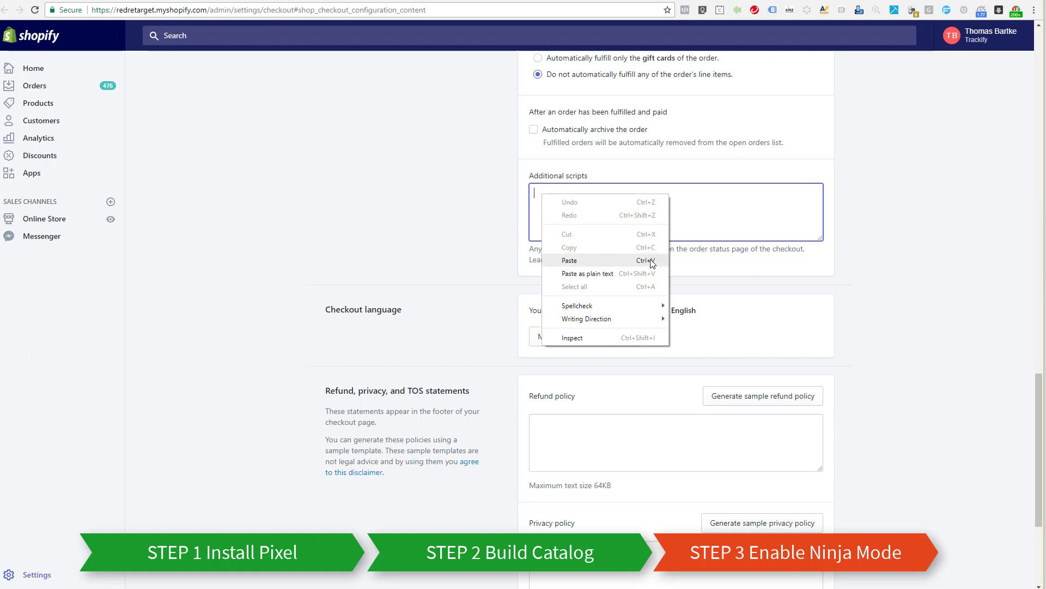
{"action": "left_click", "coordinate": [580, 261]}
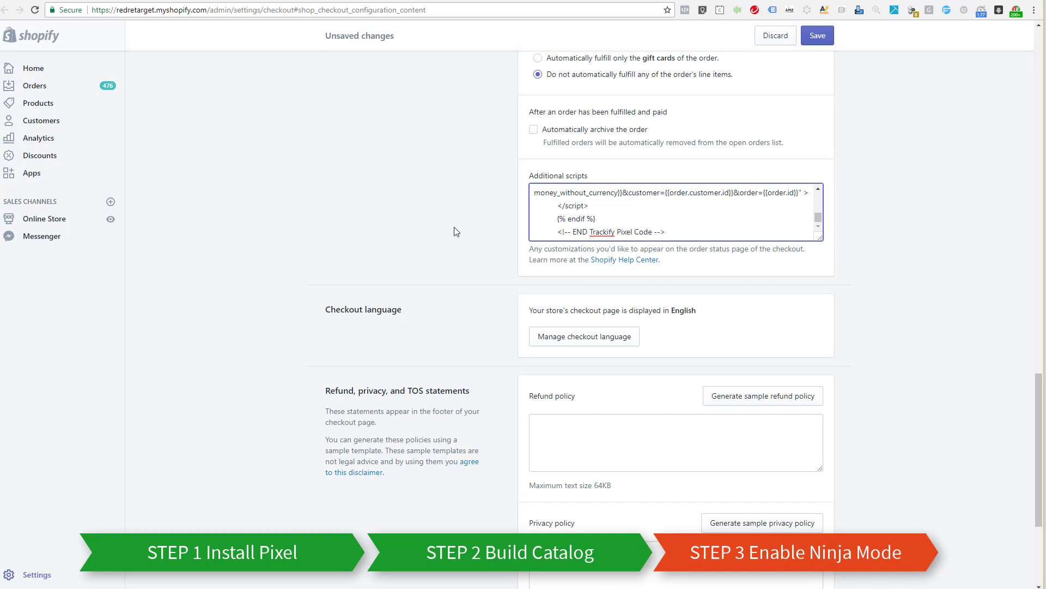
{"action": "left_click", "coordinate": [816, 36]}
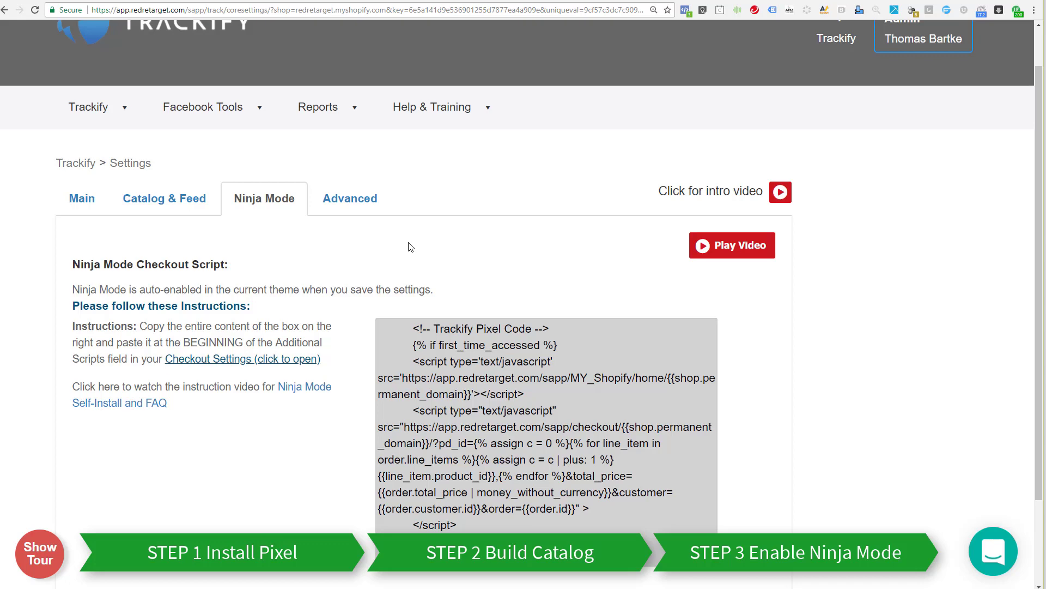
Step: Go to Tracking Tags from the Trackify menu
{"action": "left_click", "coordinate": [88, 108]}
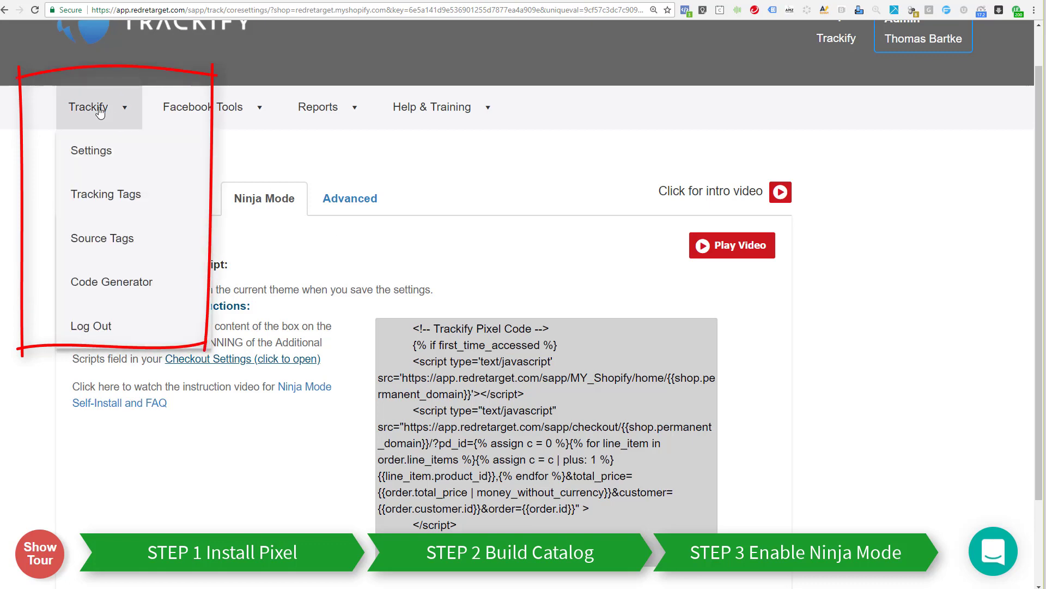
{"action": "left_click", "coordinate": [96, 196]}
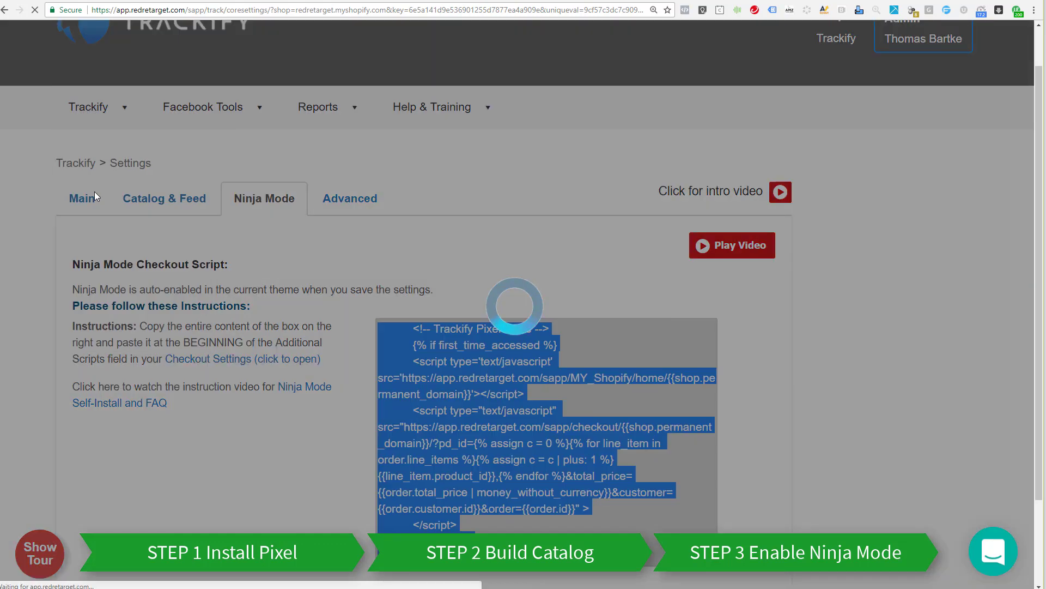